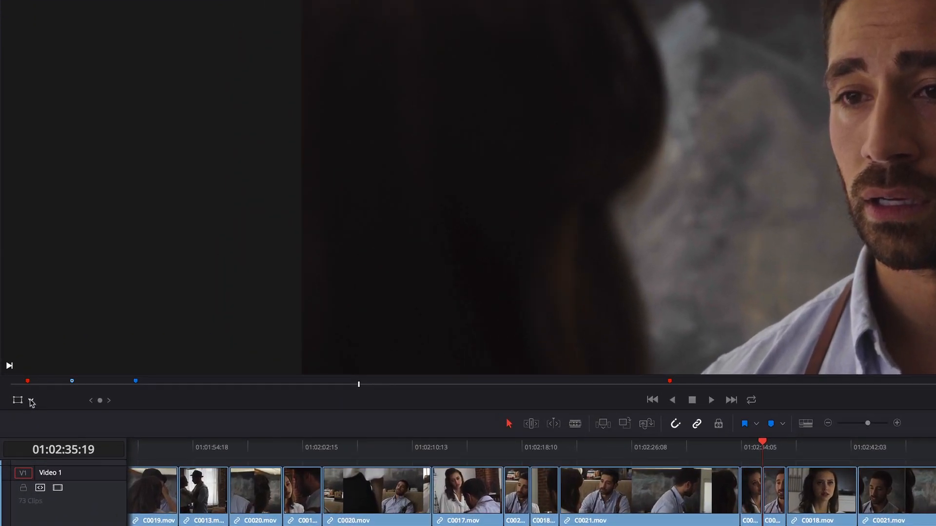
# Try the timeline viewer's Annotations, Transform and Crop overlay modes in turn
pyautogui.click(21, 360)
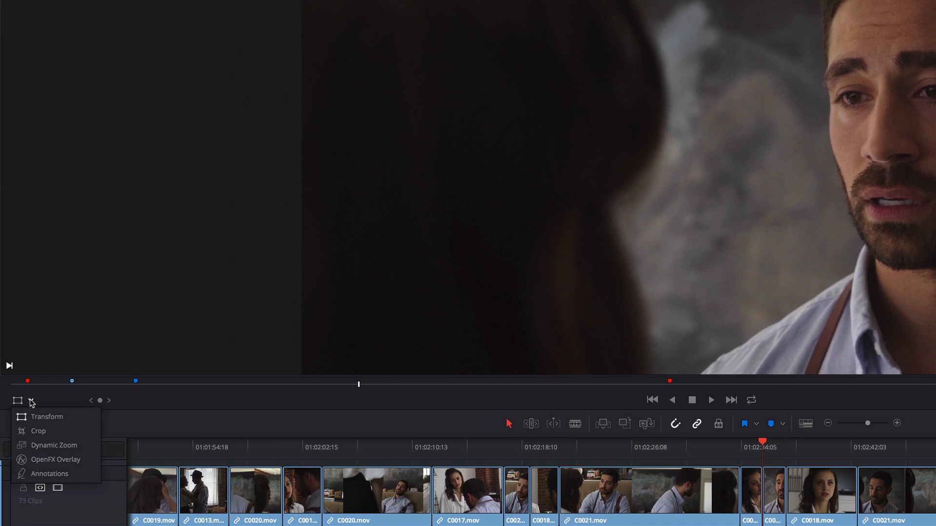
pyautogui.click(34, 475)
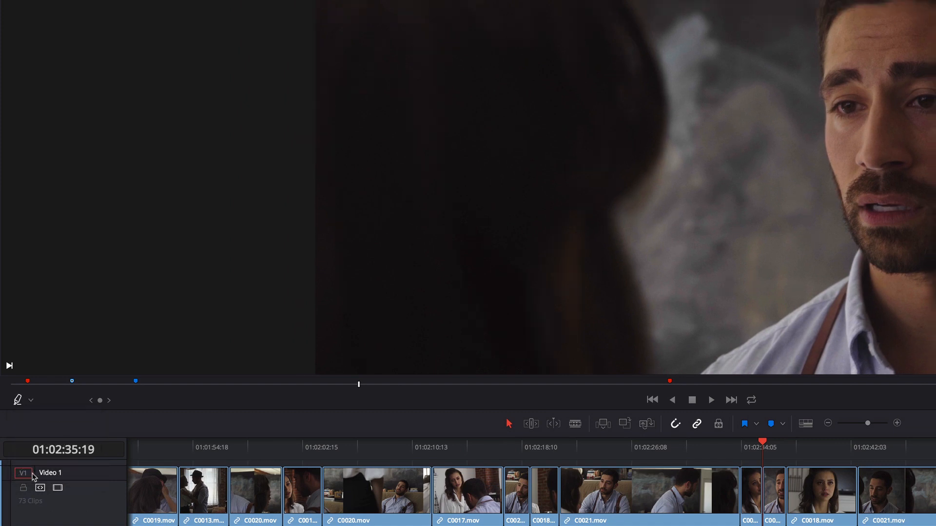
pyautogui.click(31, 401)
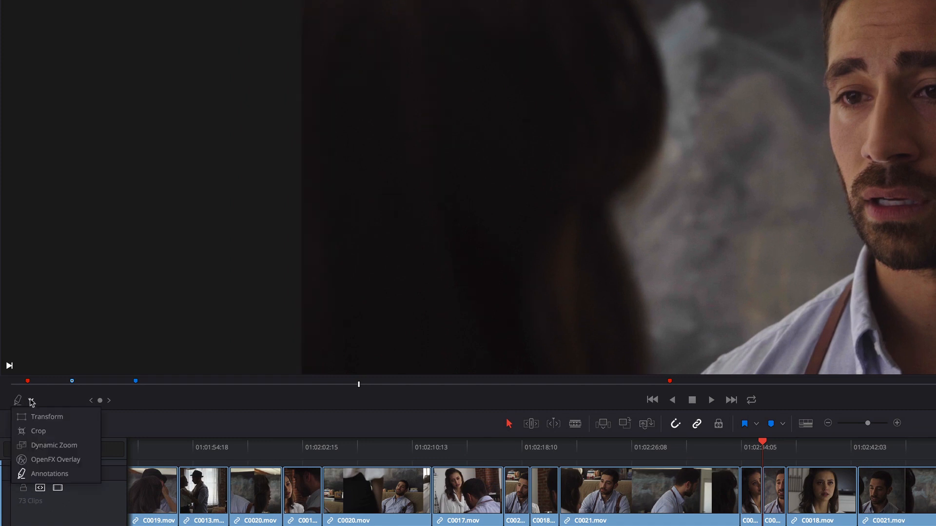
pyautogui.click(59, 418)
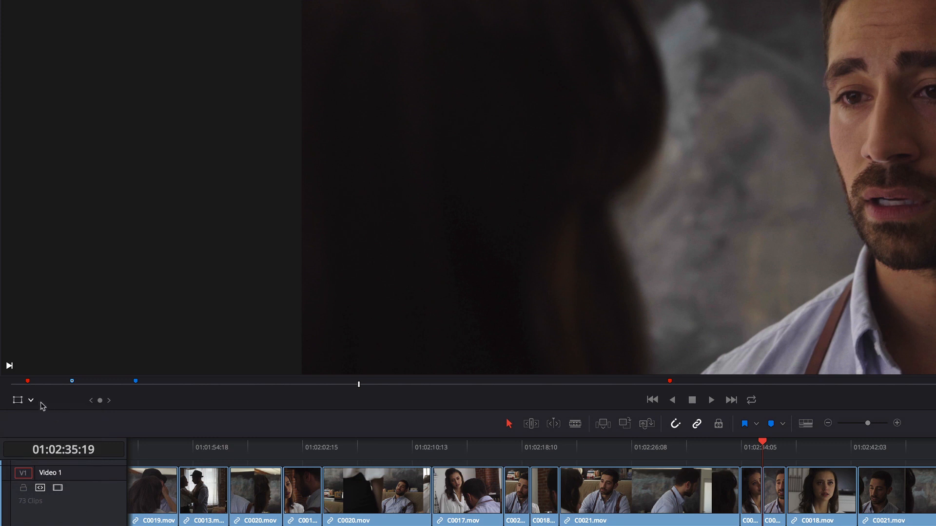
pyautogui.click(30, 400)
pyautogui.click(39, 430)
# In the timeline viewer's Annotations mode, outline the man's face in red, replacing that outline with a smaller one around his eyes and nose
pyautogui.click(31, 401)
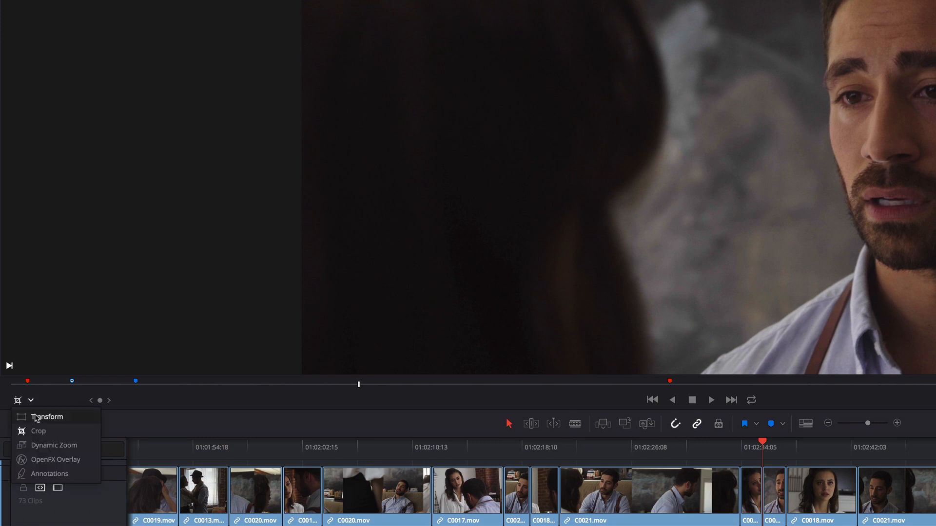
pyautogui.click(47, 474)
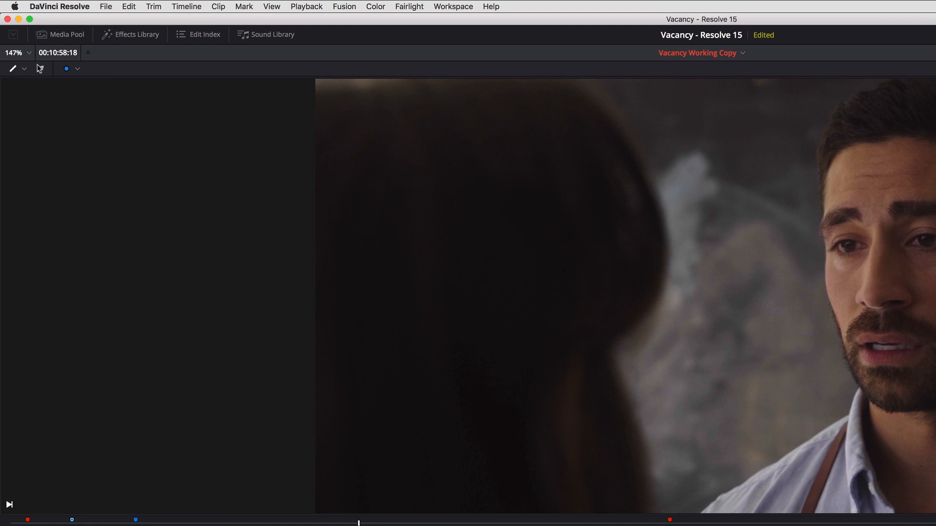
pyautogui.click(13, 68)
pyautogui.click(71, 69)
pyautogui.click(72, 86)
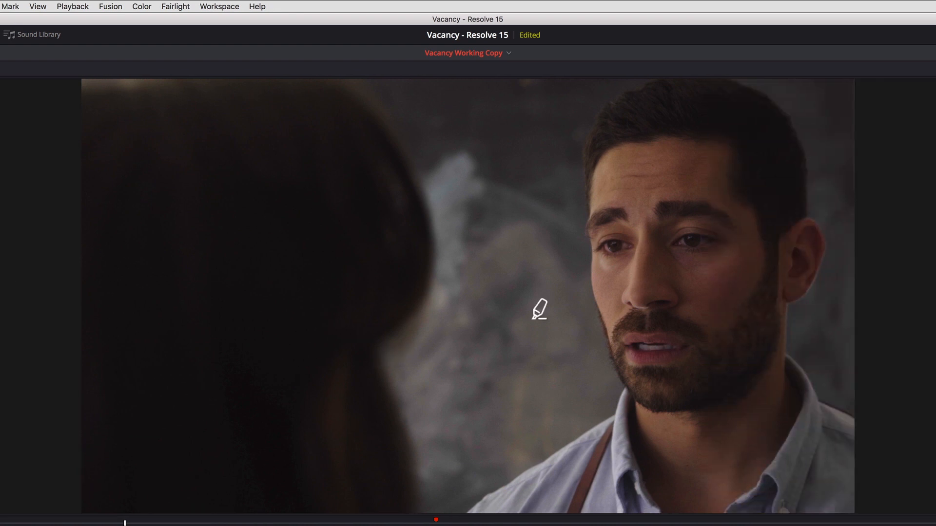
pyautogui.moveTo(709, 132)
pyautogui.mouseDown()
pyautogui.moveTo(614, 153)
pyautogui.moveTo(566, 202)
pyautogui.moveTo(545, 283)
pyautogui.moveTo(582, 373)
pyautogui.moveTo(637, 432)
pyautogui.moveTo(780, 409)
pyautogui.moveTo(796, 250)
pyautogui.moveTo(736, 163)
pyautogui.moveTo(711, 130)
pyautogui.mouseUp()
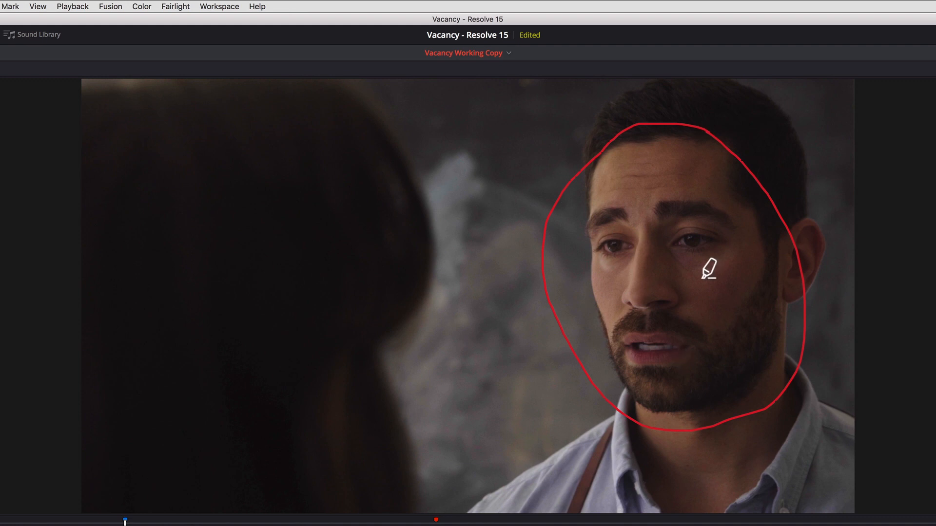
pyautogui.moveTo(722, 187)
pyautogui.mouseDown()
pyautogui.moveTo(694, 193)
pyautogui.moveTo(610, 211)
pyautogui.moveTo(586, 243)
pyautogui.moveTo(611, 309)
pyautogui.moveTo(636, 328)
pyautogui.moveTo(683, 316)
pyautogui.moveTo(743, 271)
pyautogui.moveTo(750, 224)
pyautogui.moveTo(721, 186)
pyautogui.mouseUp()
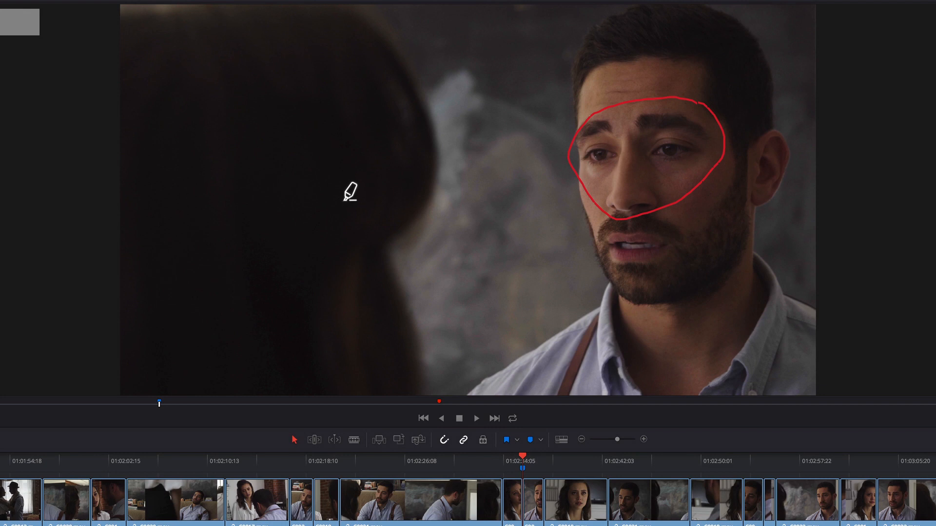
# Add the note "Make face sicker" to the annotation marker at 01:02:35:19
pyautogui.hotkey('ctrl', 'm')
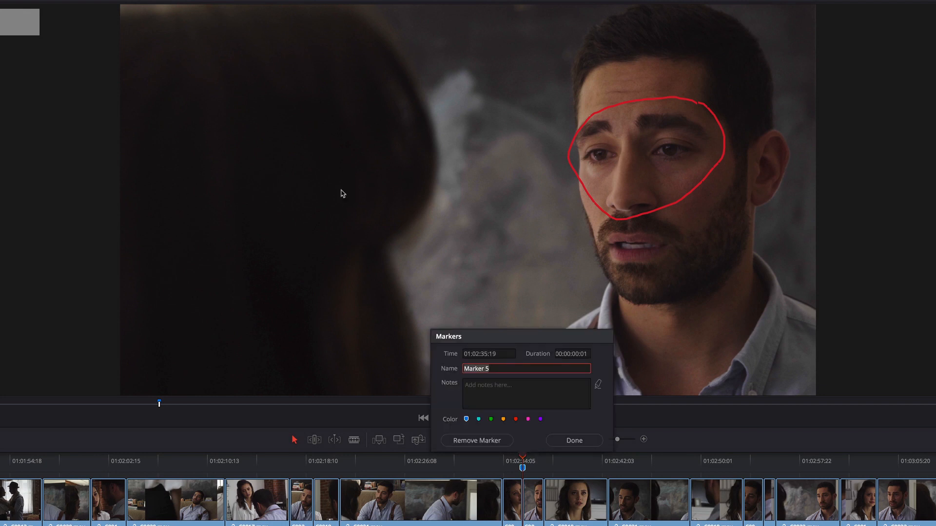
pyautogui.hotkey('shift', 'Tab')
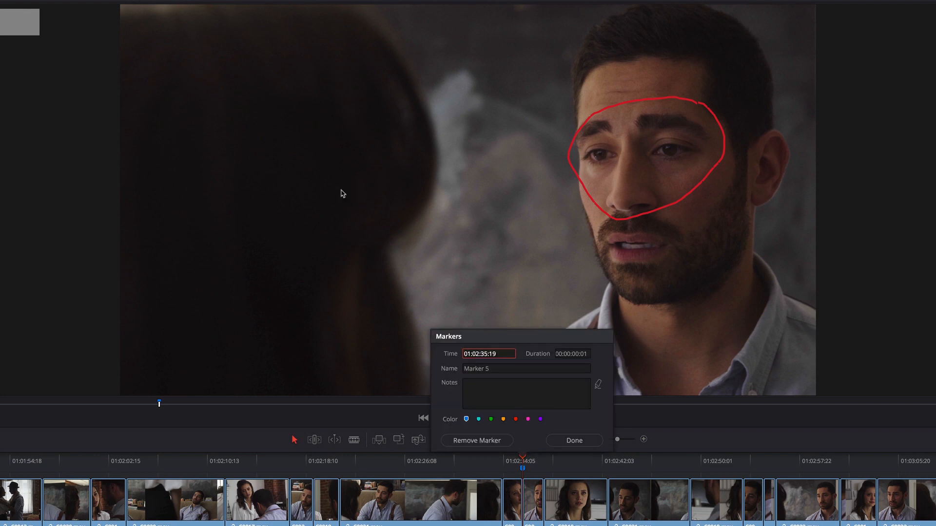
pyautogui.press('Tab')
pyautogui.press('Tab')
pyautogui.press('Tab')
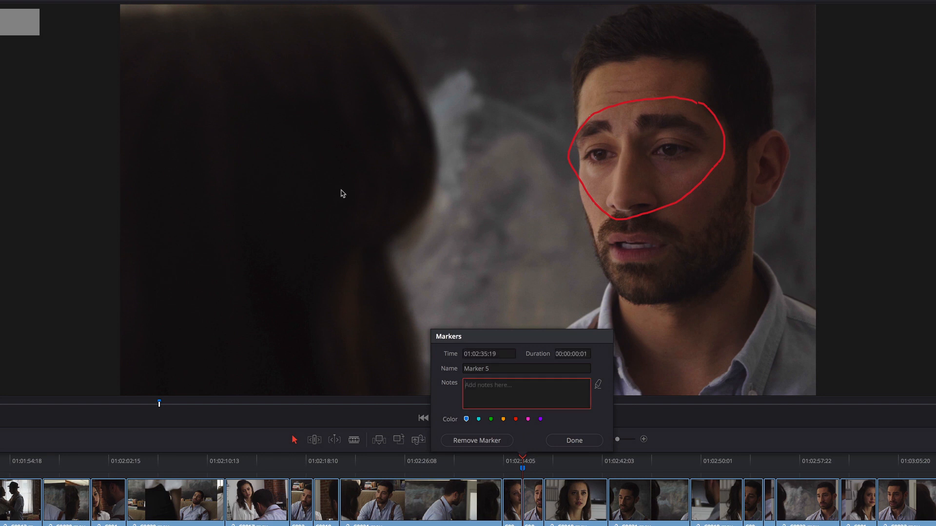
pyautogui.write('Make face sicker')
pyautogui.click(574, 440)
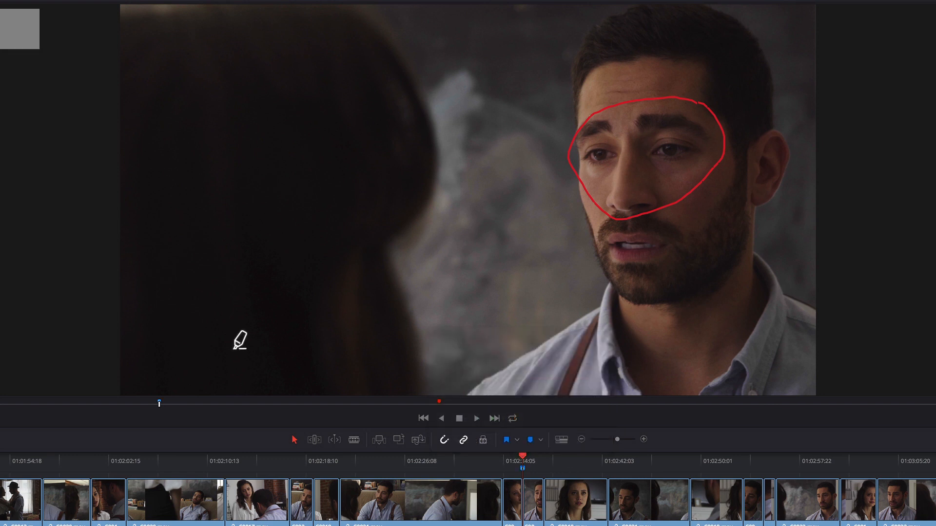
# Play the timeline forward to 01:02:36:20 and outline the woman's head with a red annotation
pyautogui.press('space')
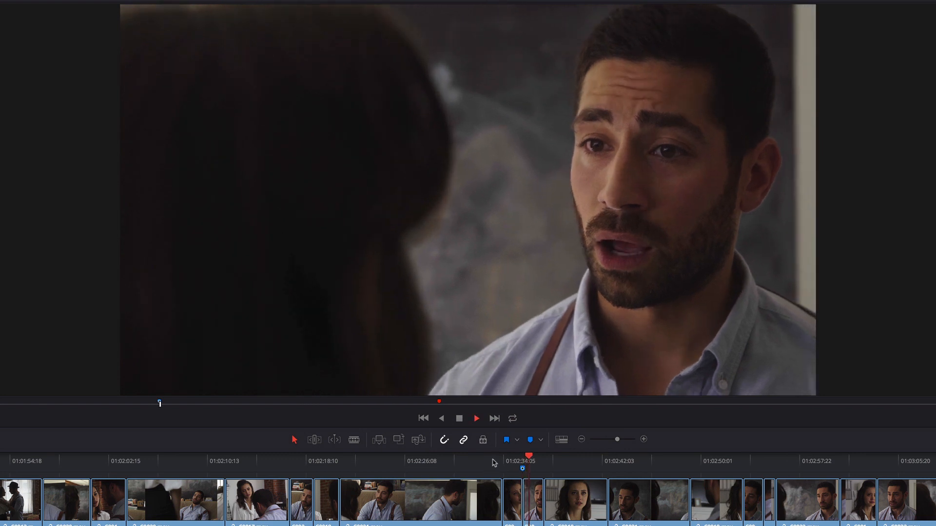
pyautogui.press('space')
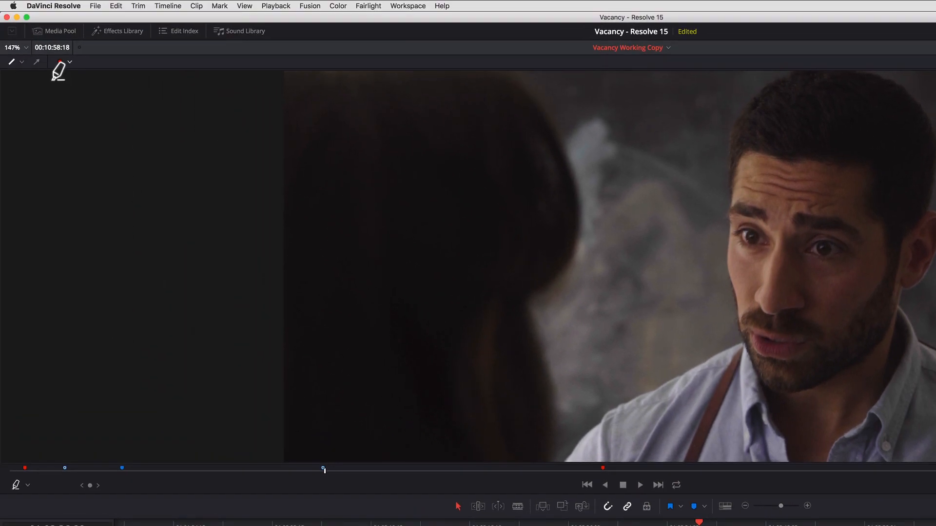
pyautogui.moveTo(548, 111)
pyautogui.mouseDown()
pyautogui.moveTo(521, 89)
pyautogui.moveTo(293, 168)
pyautogui.moveTo(286, 361)
pyautogui.moveTo(454, 485)
pyautogui.moveTo(598, 342)
pyautogui.mouseUp()
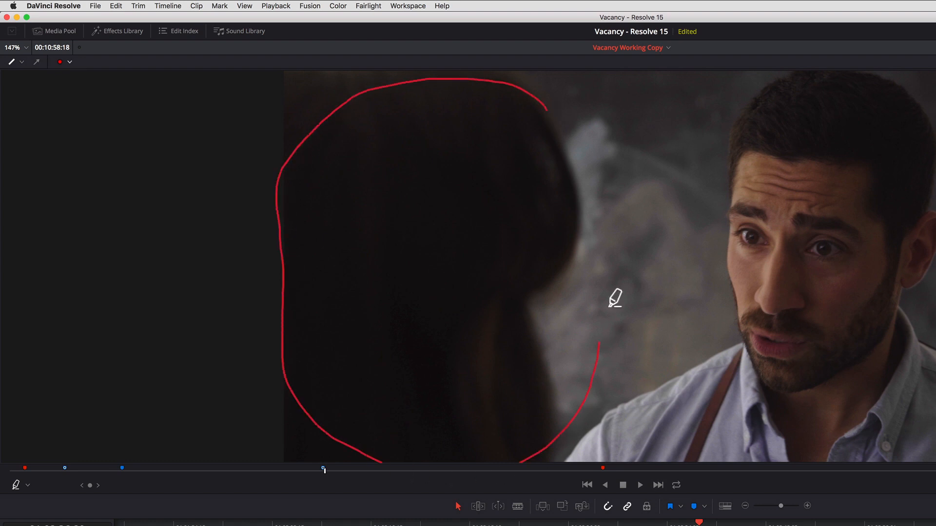
pyautogui.moveTo(610, 306)
pyautogui.mouseDown()
pyautogui.moveTo(603, 186)
pyautogui.moveTo(549, 112)
pyautogui.mouseUp()
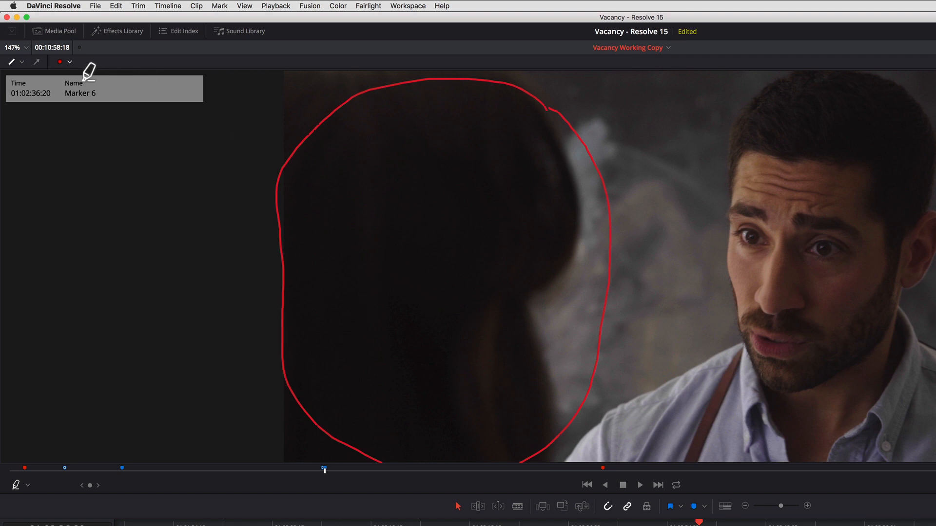
# Change the woman's outline to blue and circle the man's face in the same color
pyautogui.click(70, 62)
pyautogui.click(60, 119)
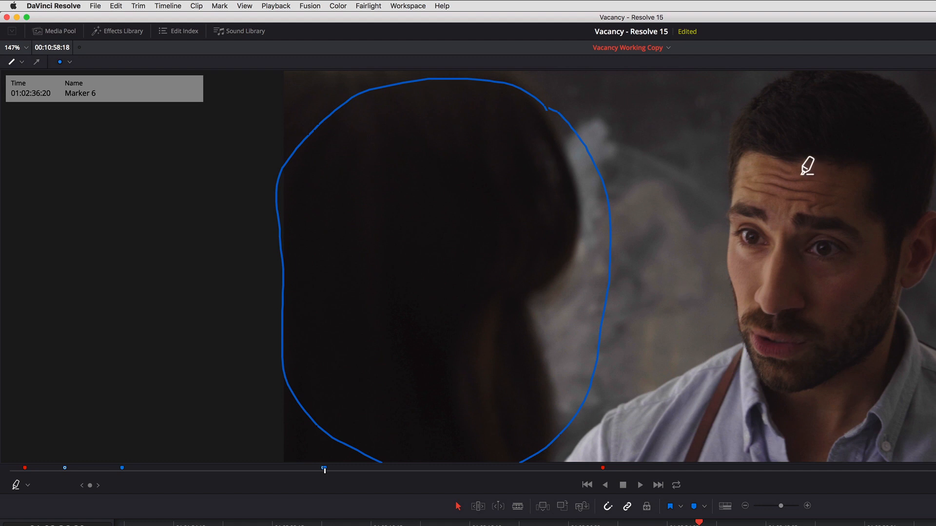
pyautogui.moveTo(795, 164); pyautogui.dragTo(701, 234)
pyautogui.moveTo(711, 283)
pyautogui.mouseDown()
pyautogui.moveTo(845, 197)
pyautogui.moveTo(777, 163)
pyautogui.mouseUp()
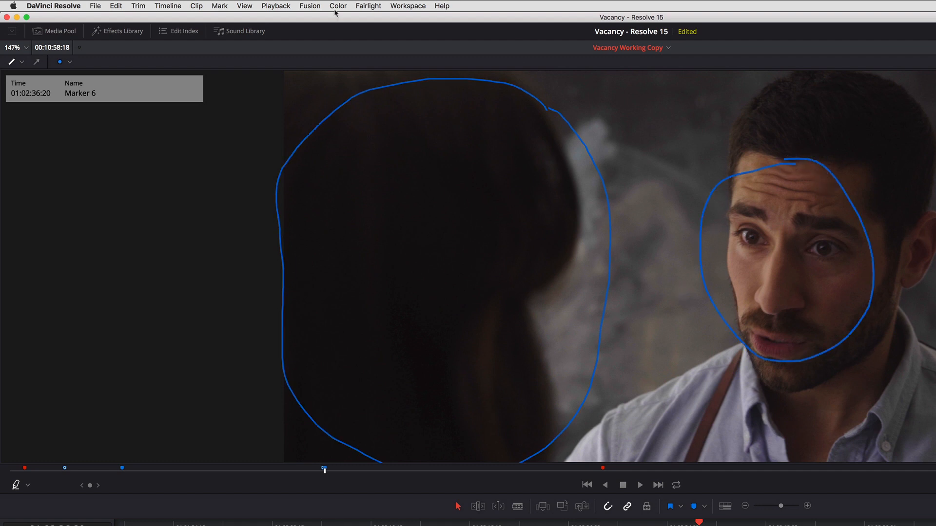
# Recolor the man's outline orange, and switch the woman's outline to red and back to blue
pyautogui.click(69, 62)
pyautogui.click(59, 89)
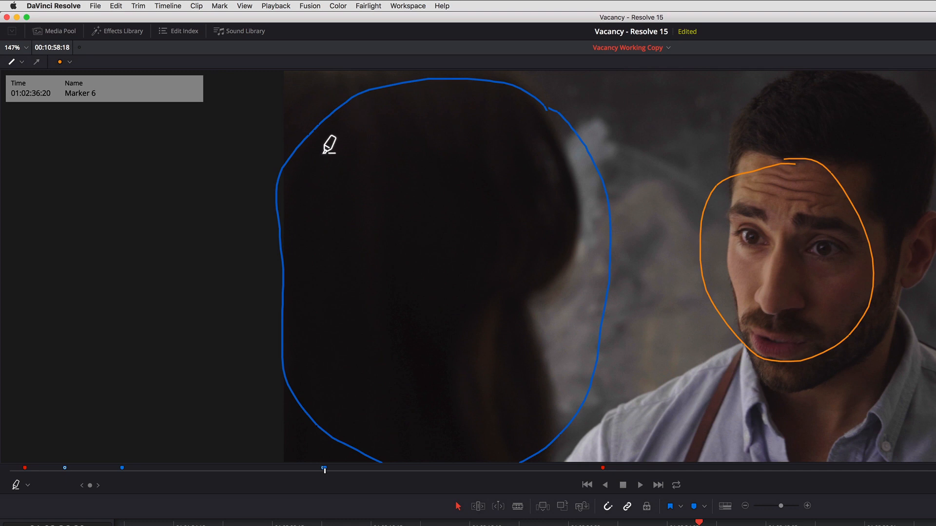
pyautogui.click(70, 61)
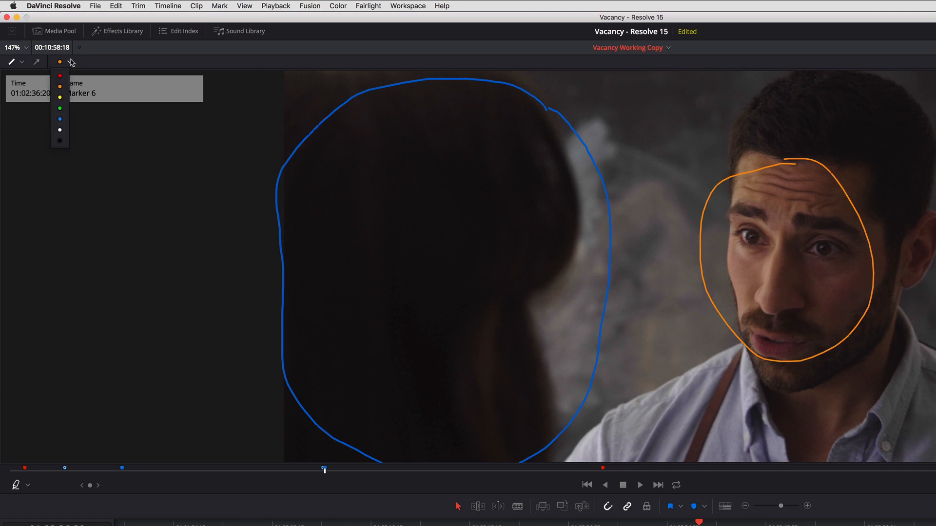
pyautogui.click(60, 75)
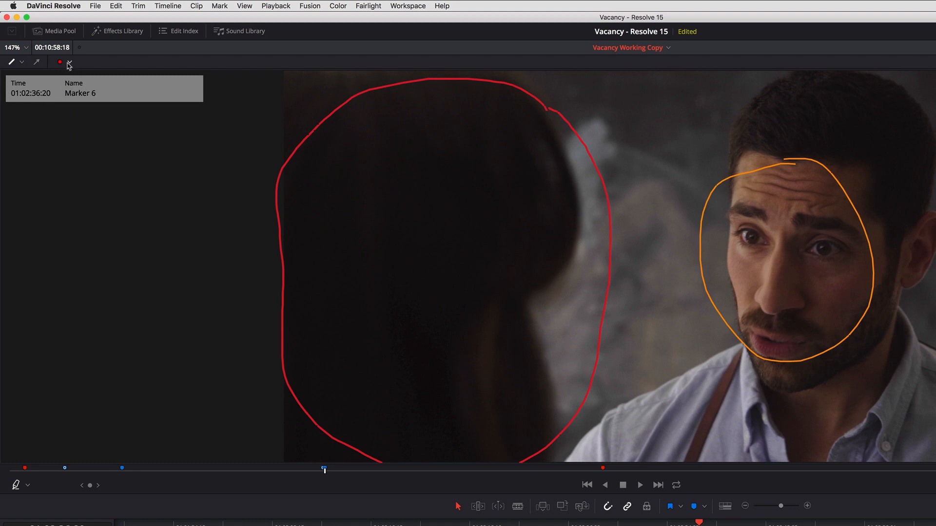
pyautogui.click(69, 62)
pyautogui.click(60, 119)
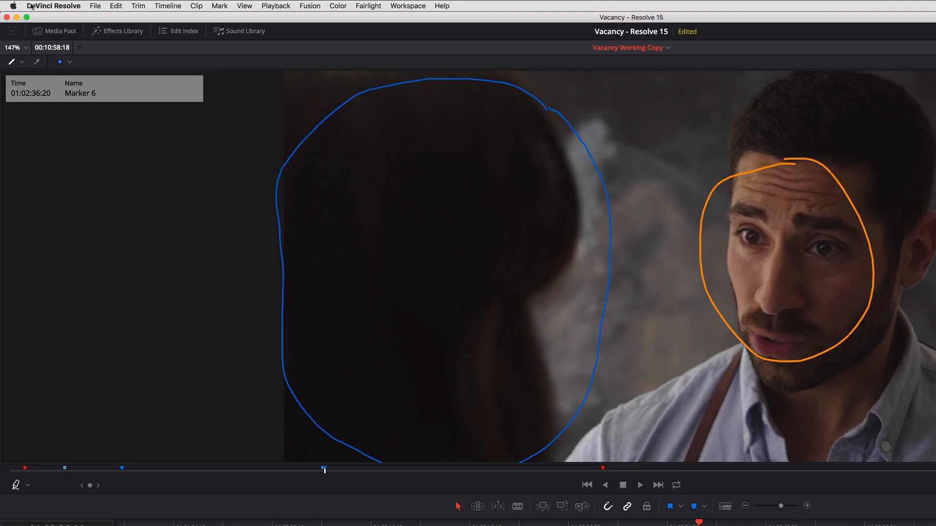
# Recolor the outline around the man's face red and delete it
pyautogui.click(69, 62)
pyautogui.click(60, 75)
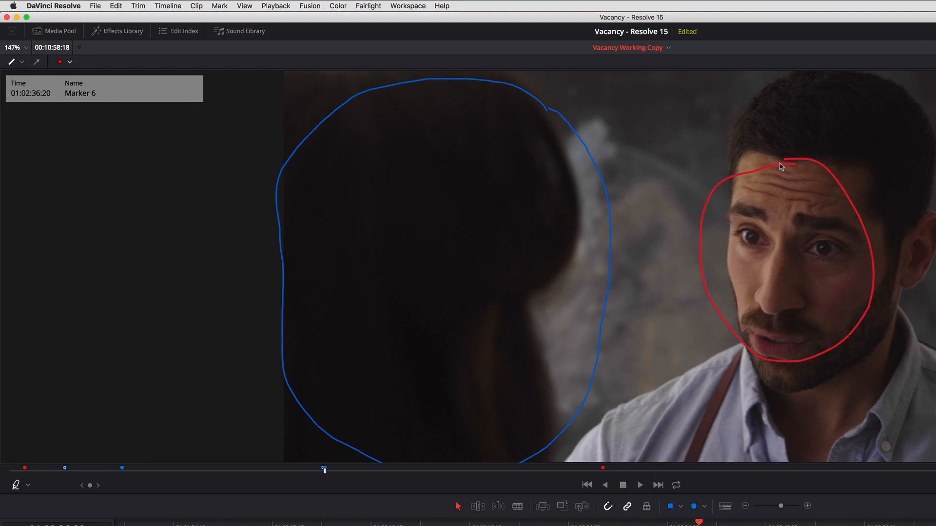
pyautogui.press('Delete')
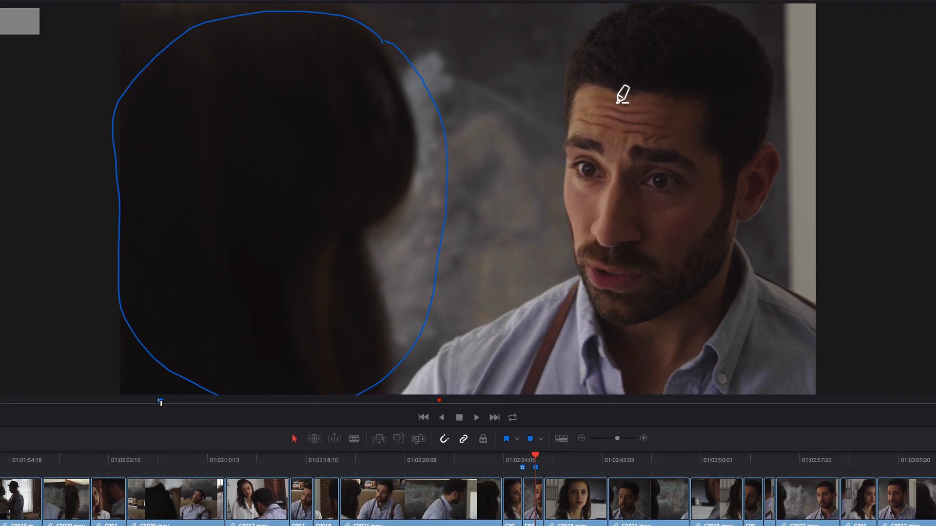
# Add the note "Make her more defocused" to the marker at 01:02:36:20
pyautogui.press('m')
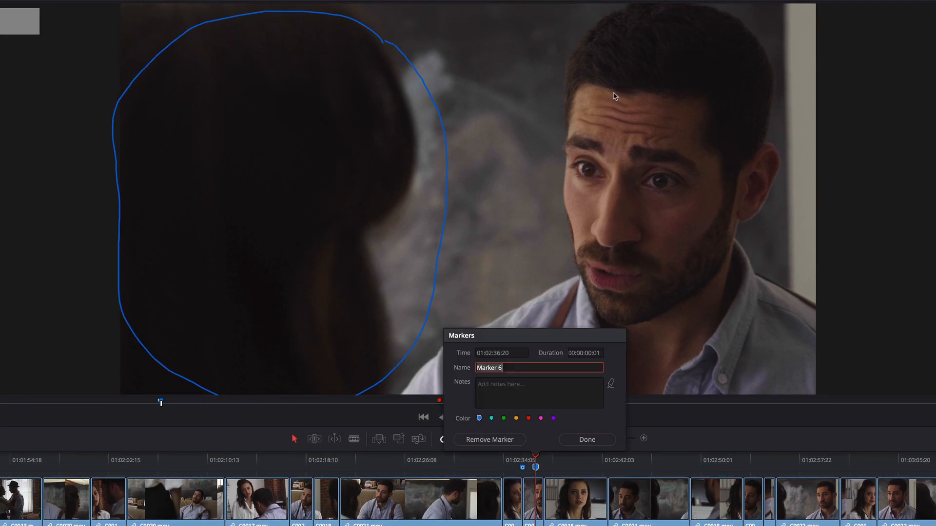
pyautogui.press('Tab')
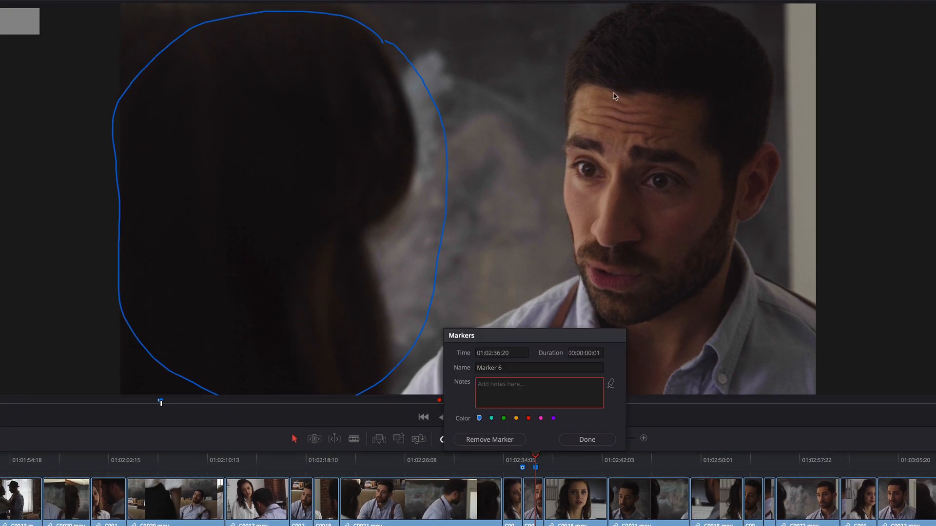
pyautogui.write('Make her more defocused')
pyautogui.click(614, 94)
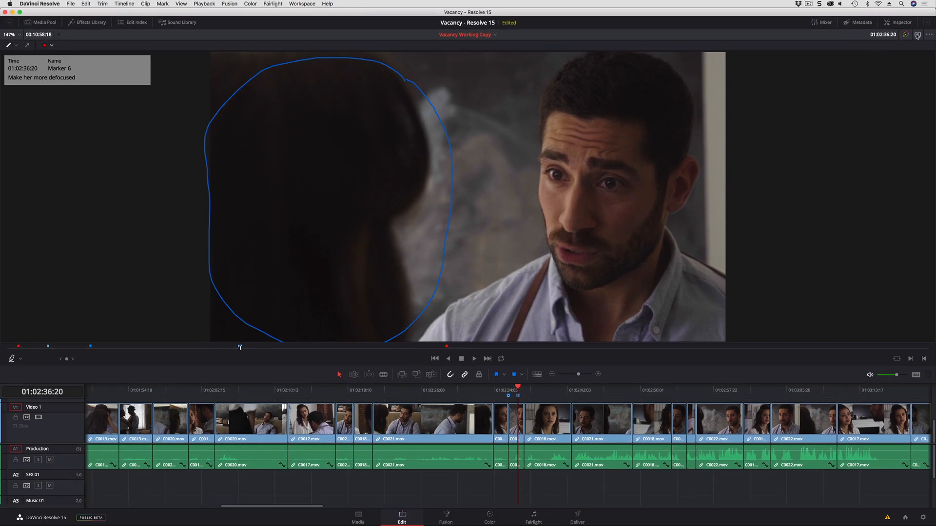
# Show the source viewer beside the timeline viewer and outline the woman's face in clip C0027.mov with a red annotation
pyautogui.click(917, 35)
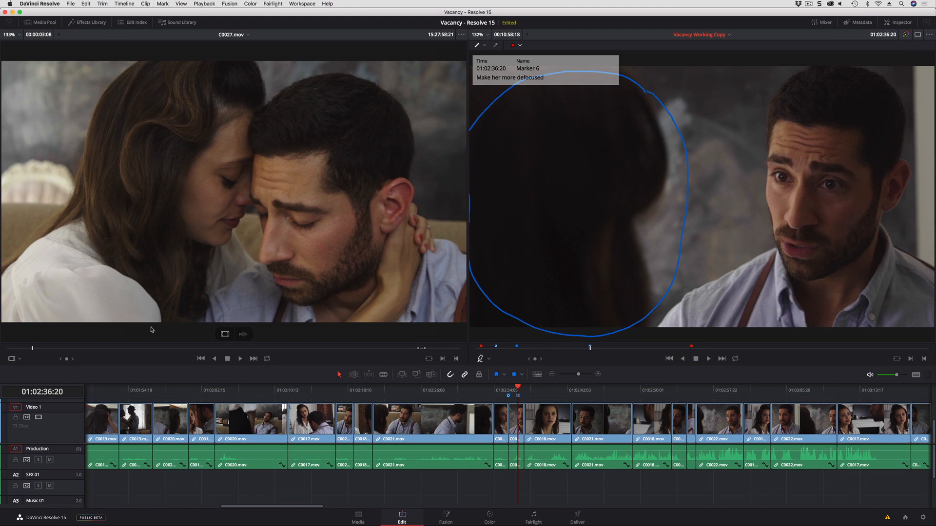
pyautogui.moveTo(44, 349); pyautogui.dragTo(52, 349)
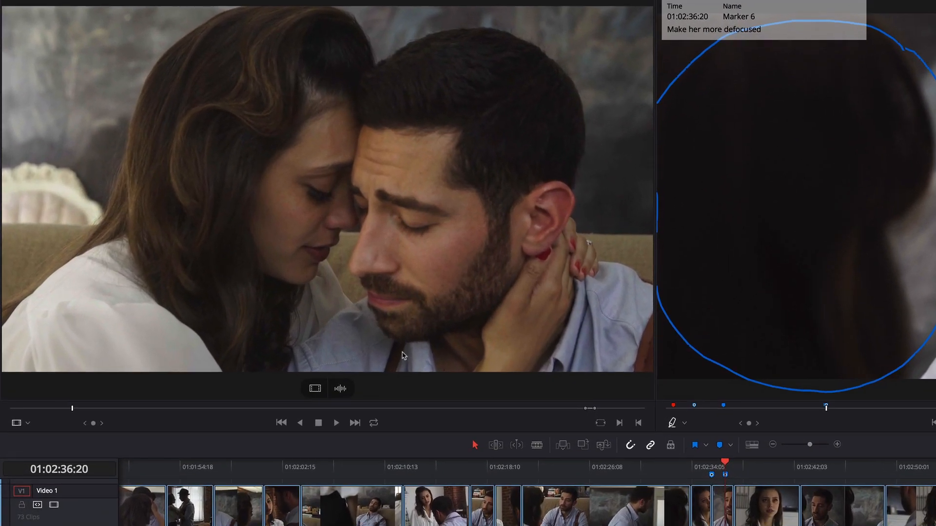
pyautogui.click(28, 423)
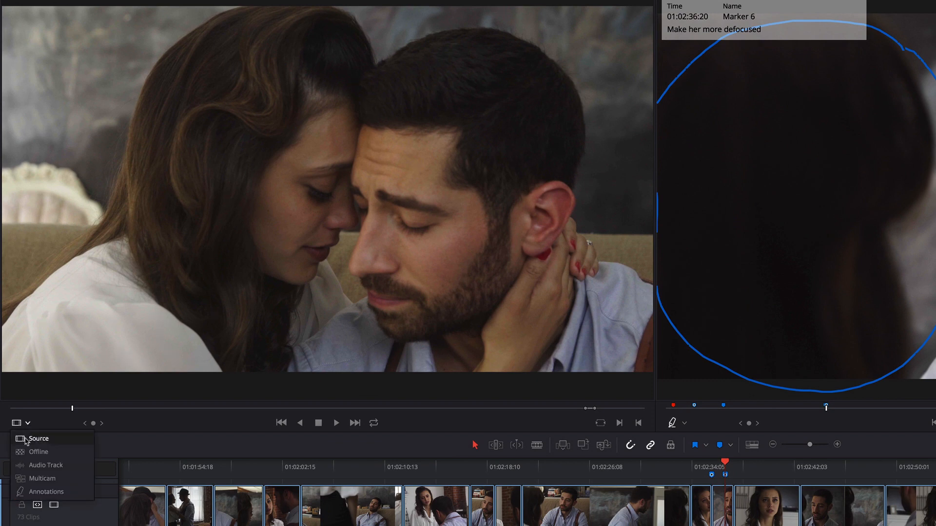
pyautogui.click(44, 492)
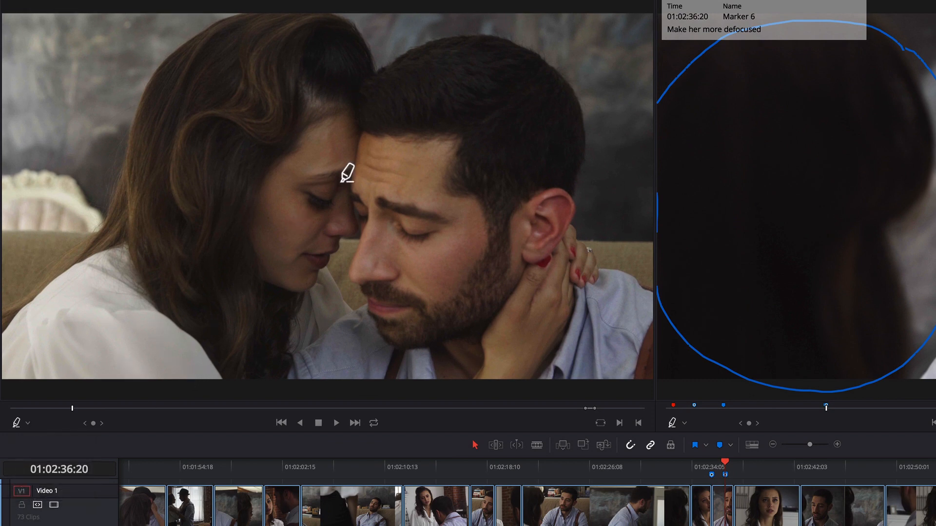
pyautogui.moveTo(340, 164)
pyautogui.mouseDown()
pyautogui.moveTo(305, 192)
pyautogui.moveTo(286, 224)
pyautogui.moveTo(277, 290)
pyautogui.moveTo(321, 275)
pyautogui.moveTo(351, 234)
pyautogui.moveTo(358, 191)
pyautogui.moveTo(340, 164)
pyautogui.mouseUp()
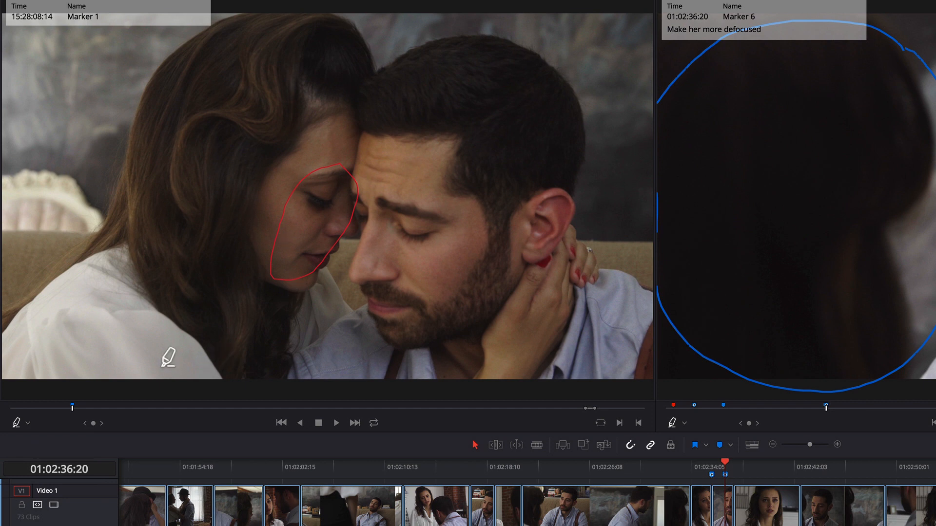
pyautogui.moveTo(58, 409); pyautogui.dragTo(72, 409)
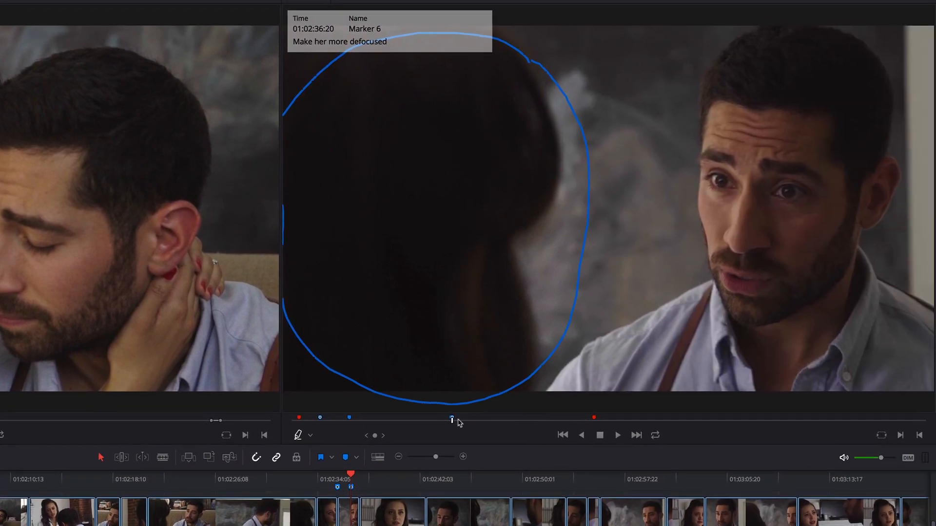
# Move the timeline playhead off the annotated frames and return to the marker at 01:02:35:19 to view its annotation
pyautogui.click(457, 420)
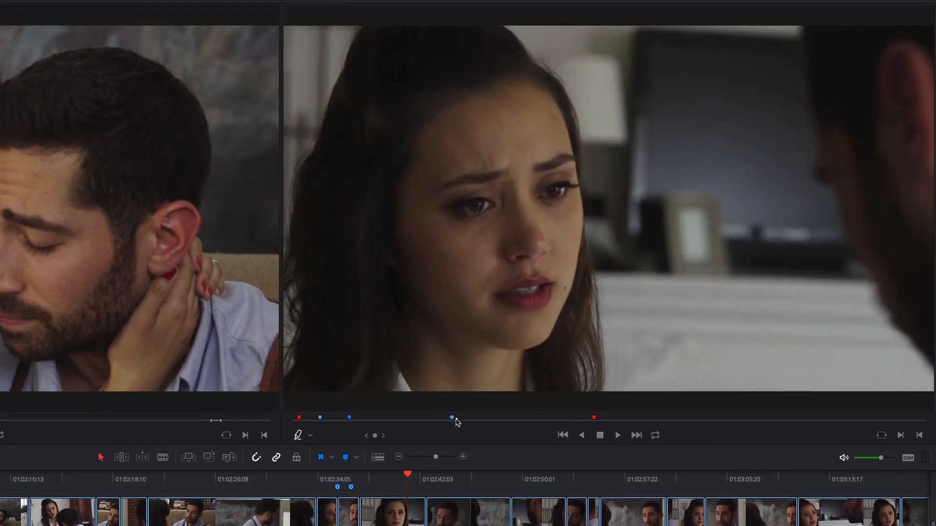
pyautogui.click(457, 421)
pyautogui.hotkey('shift', 'Up')
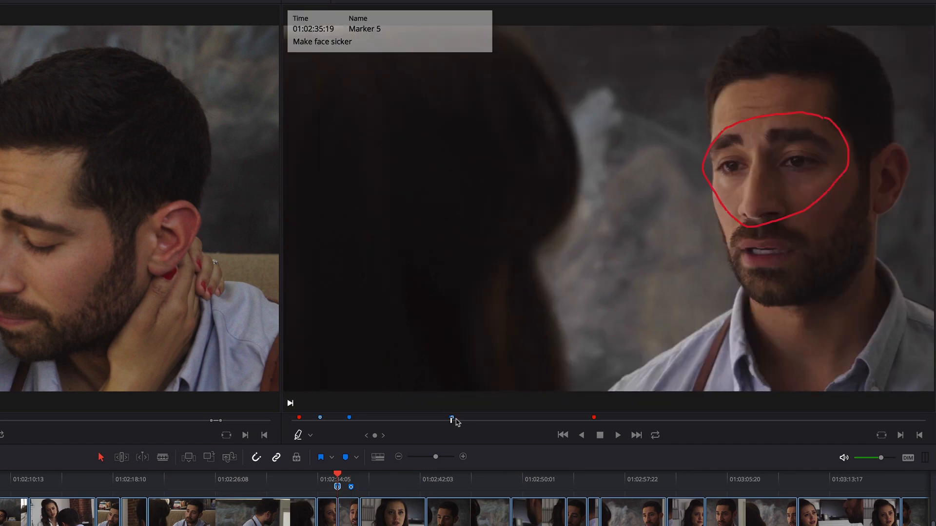
# Step back and forth through the timeline markers, including 01:02:36:20 and 01:00:49:14, and finish on the marker at 01:02:35:19
pyautogui.hotkey('shift', 'Down')
pyautogui.hotkey('shift', 'Up')
pyautogui.hotkey('shift', 'Up')
pyautogui.hotkey('shift', 'Down')
pyautogui.hotkey('shift', 'Down')
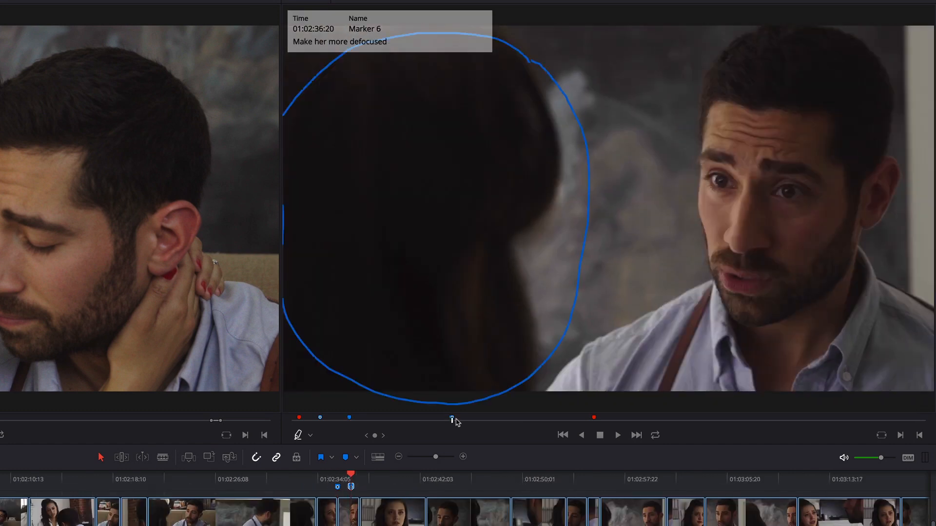
pyautogui.hotkey('shift', 'Down')
pyautogui.hotkey('shift', 'Up')
pyautogui.hotkey('shift', 'Up')
pyautogui.hotkey('shift', 'Up')
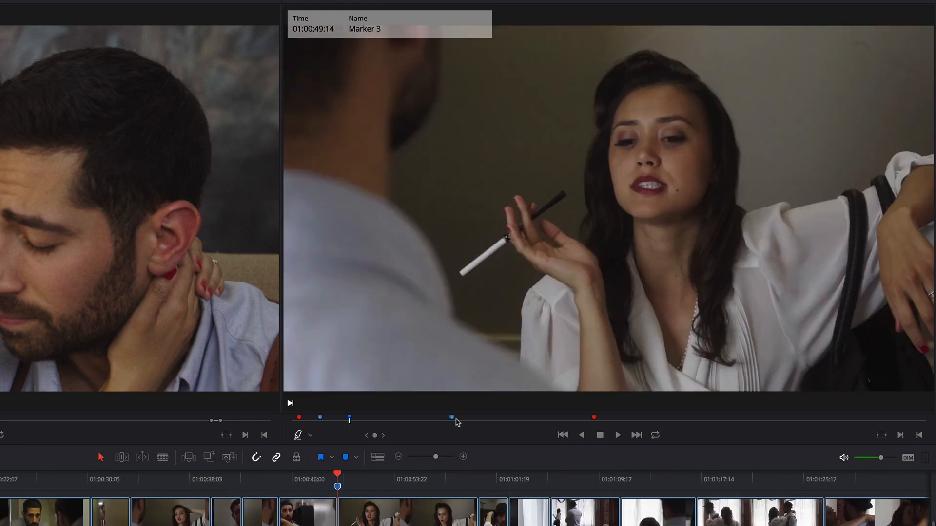
pyautogui.hotkey('shift', 'Down')
pyautogui.hotkey('shift', 'Down')
pyautogui.hotkey('shift', 'Up')
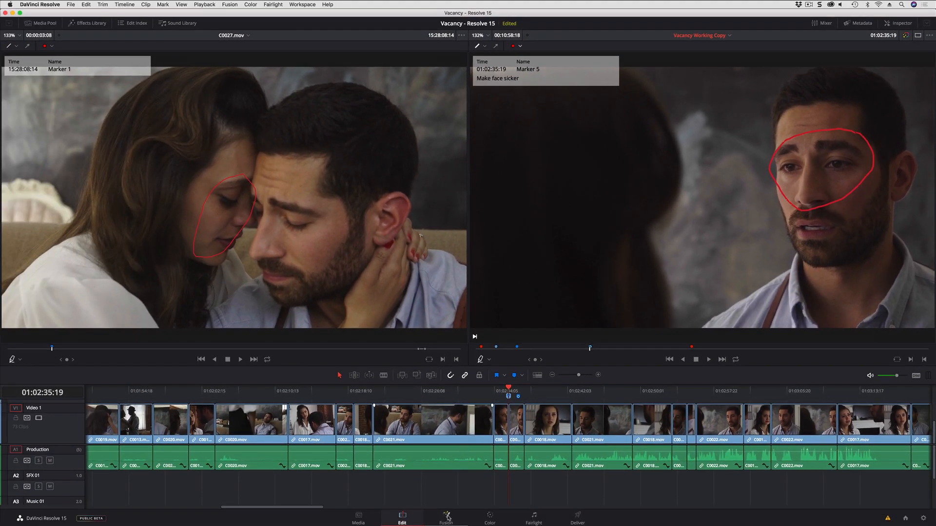
# View the marked frame at 01:02:35:19 on the Color page and return to the Edit page
pyautogui.click(497, 521)
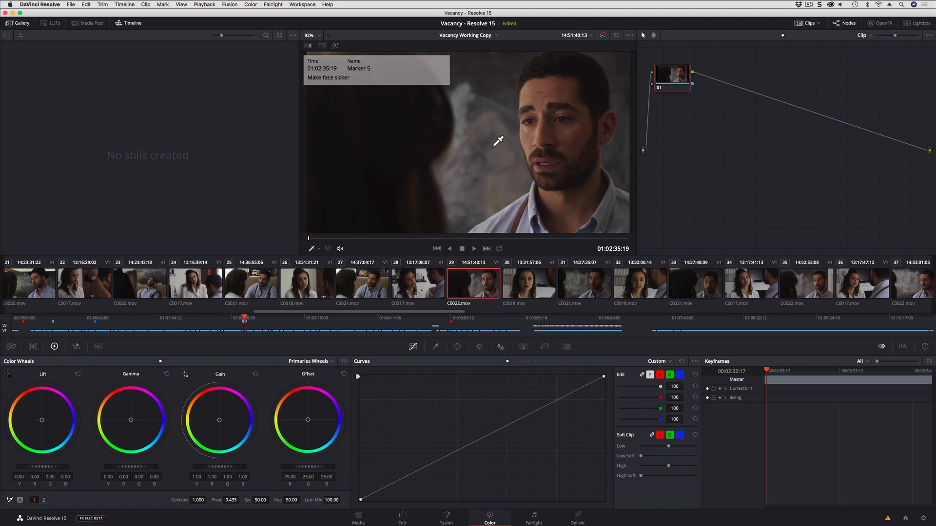
pyautogui.click(401, 518)
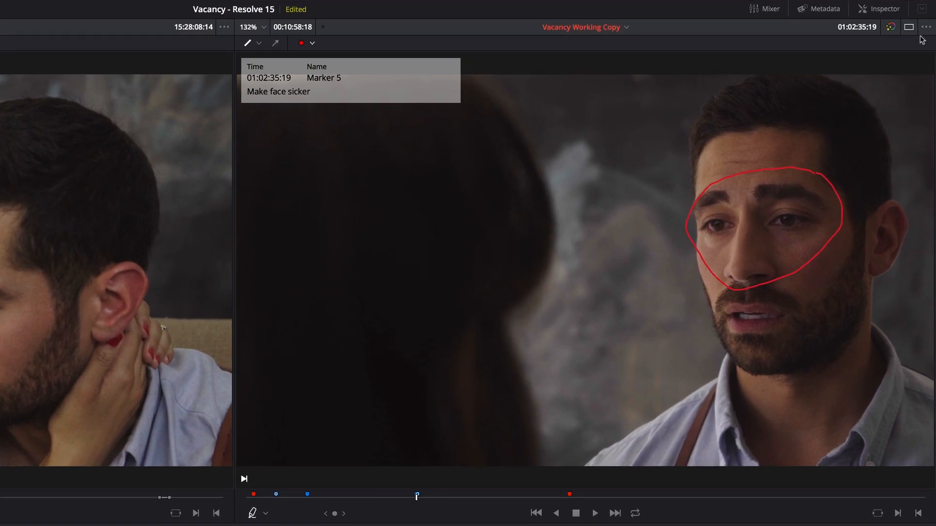
# Turn off Show Marker Overlays for the timeline viewer and turn it back on
pyautogui.click(925, 27)
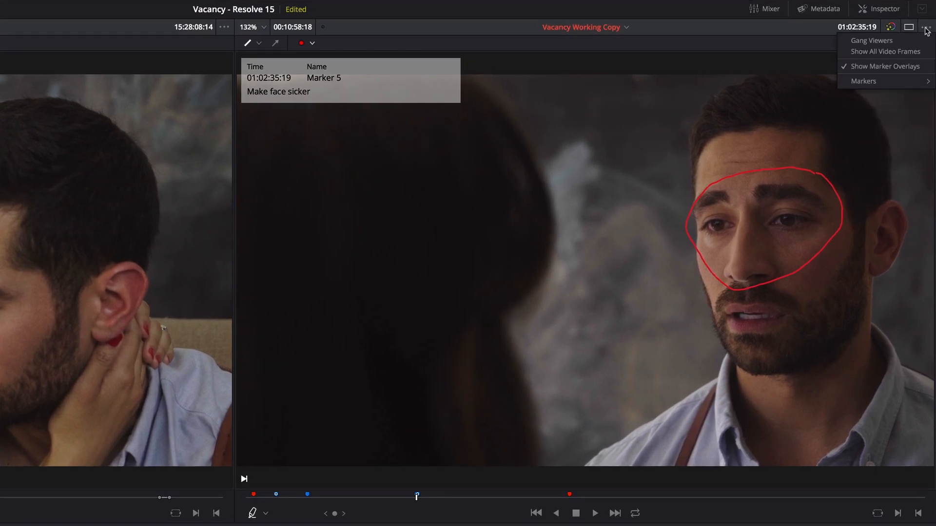
pyautogui.click(888, 68)
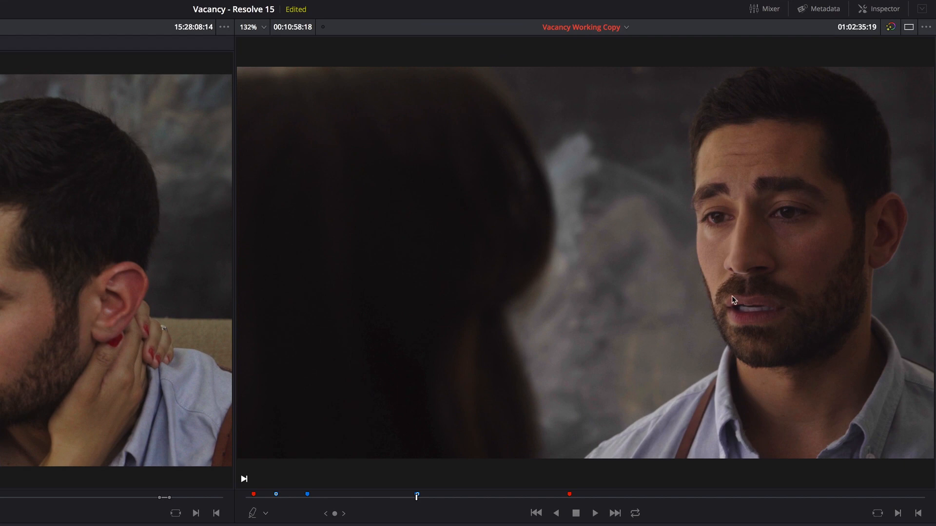
pyautogui.click(926, 27)
pyautogui.click(893, 67)
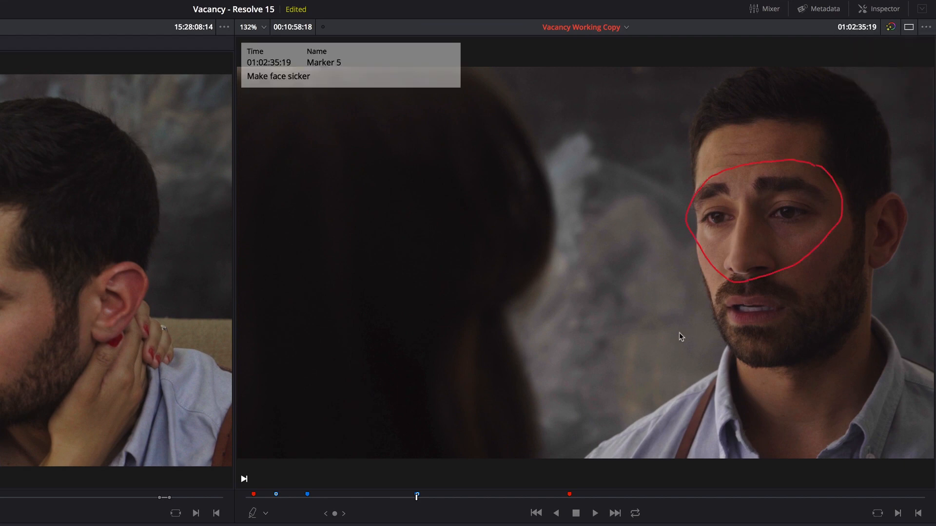